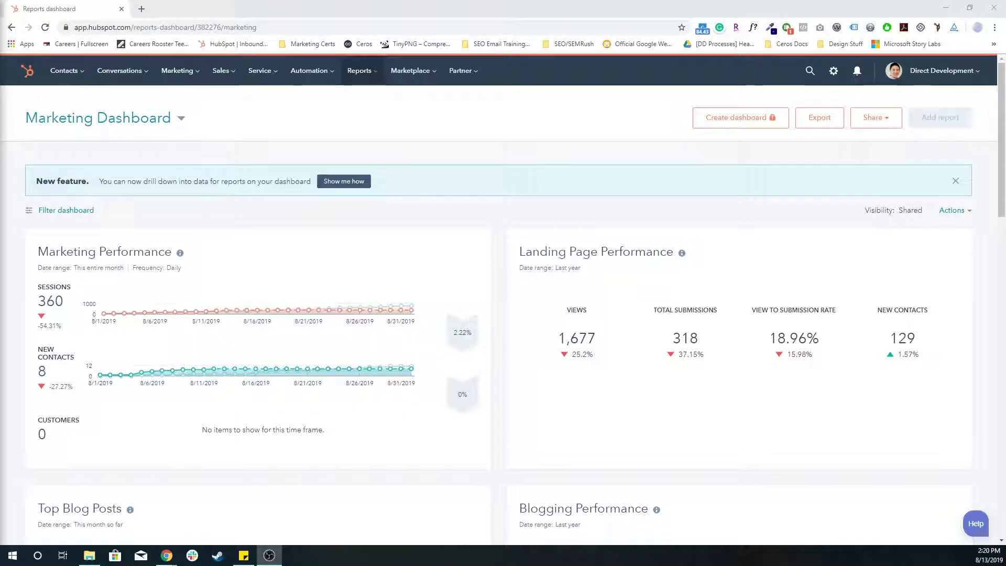
Load directdevelopment.com in a new tab, compare it with the Marketing Dashboard, and return to the dashboard.
click(144, 7)
text(directdevelopment.com)
key(Return)
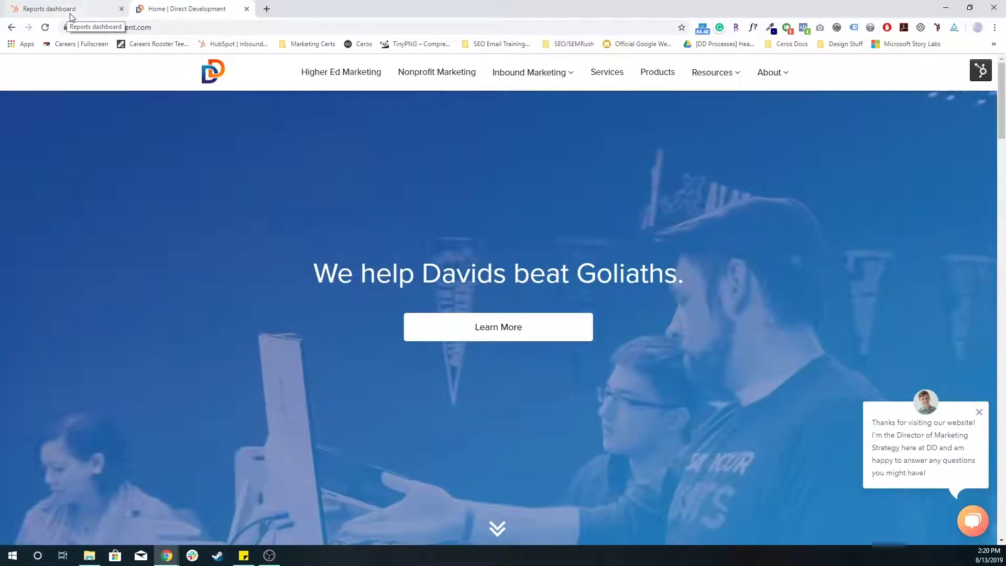
click(71, 11)
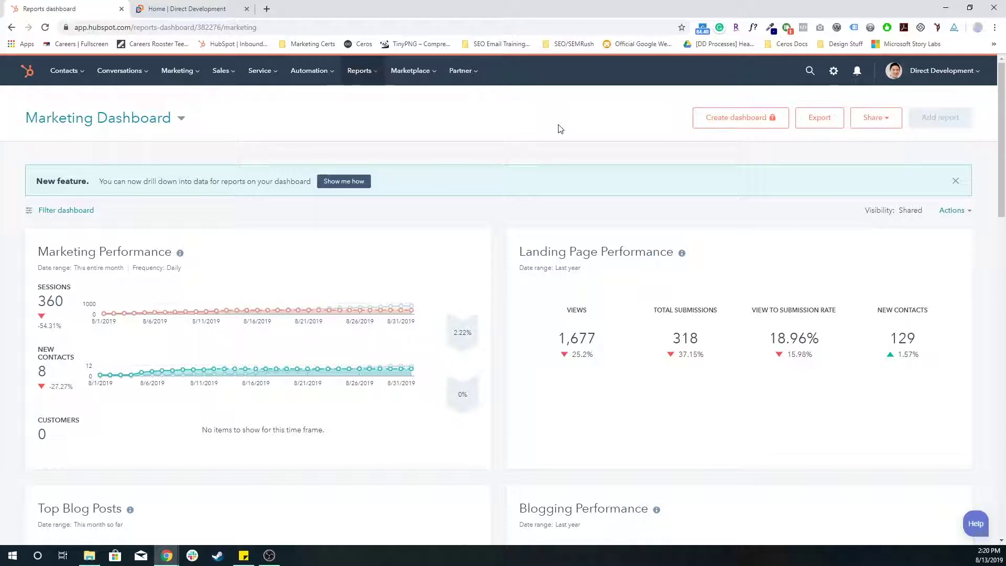
click(187, 8)
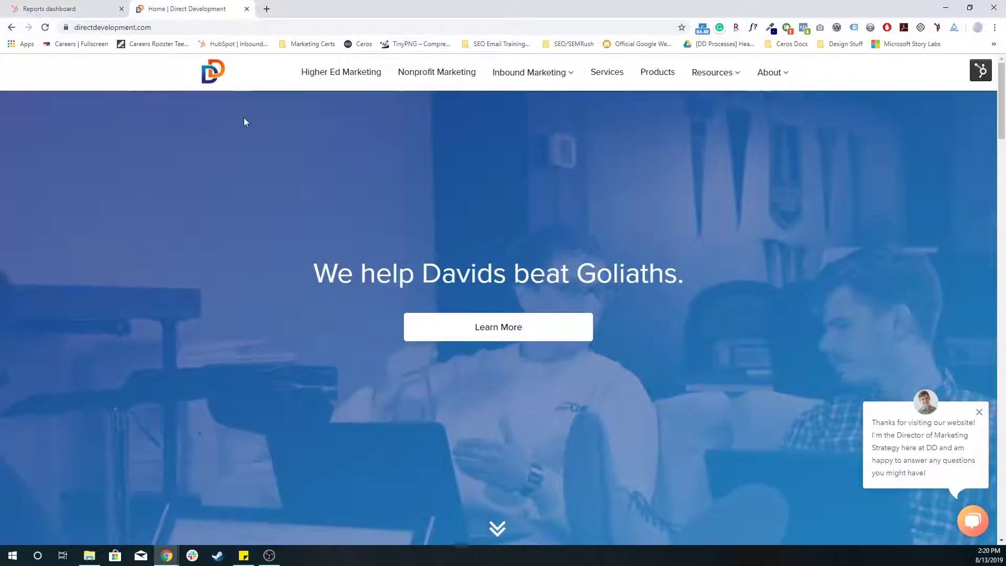
click(55, 9)
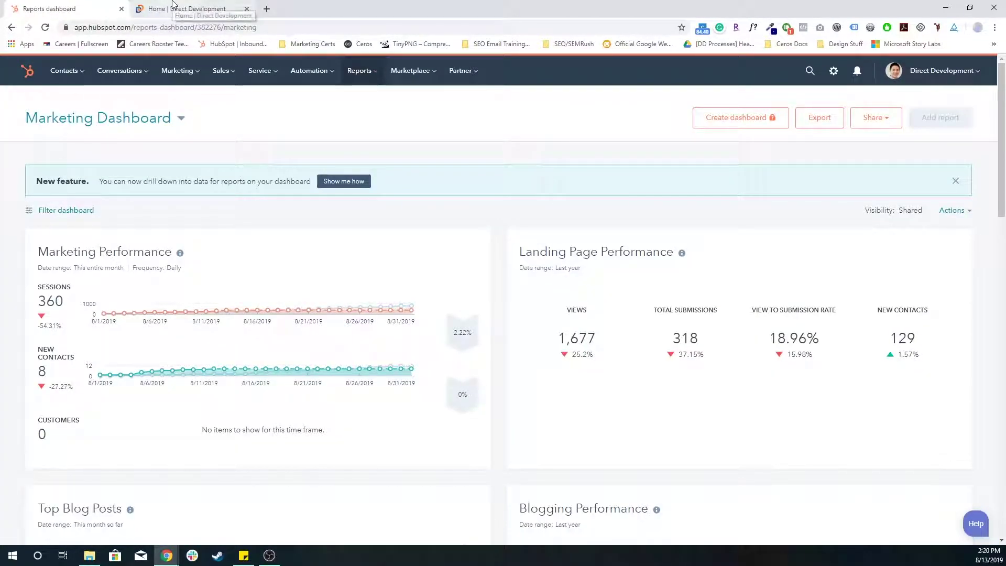
click(187, 8)
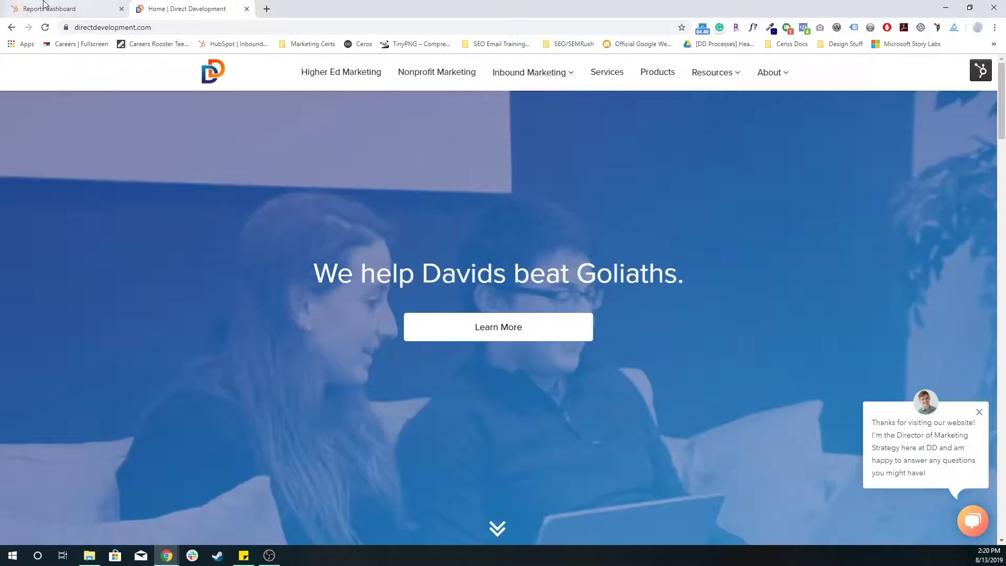
click(45, 7)
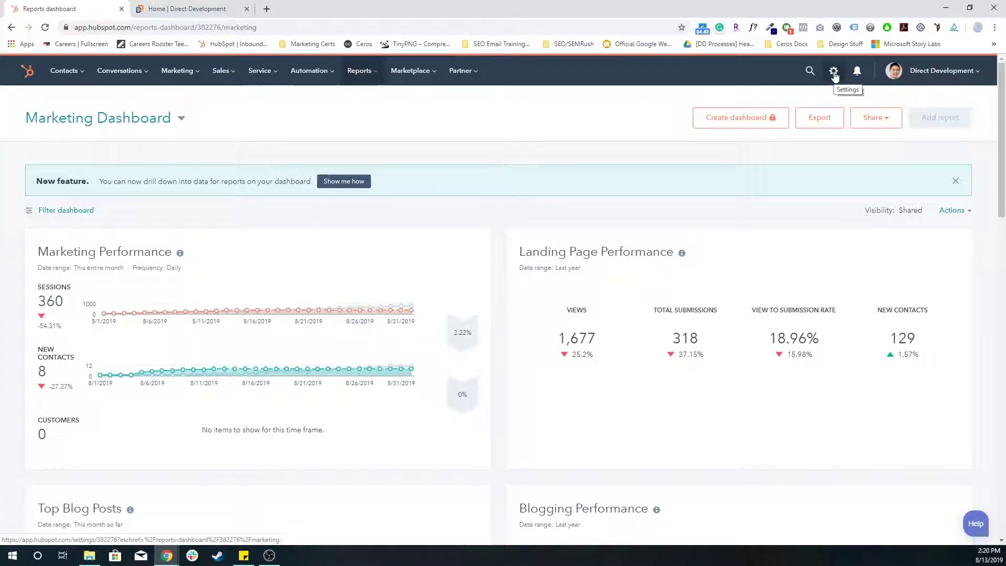
Open Settings > Website > Navigation and select the DD Rebrand 2017 menu.
click(834, 72)
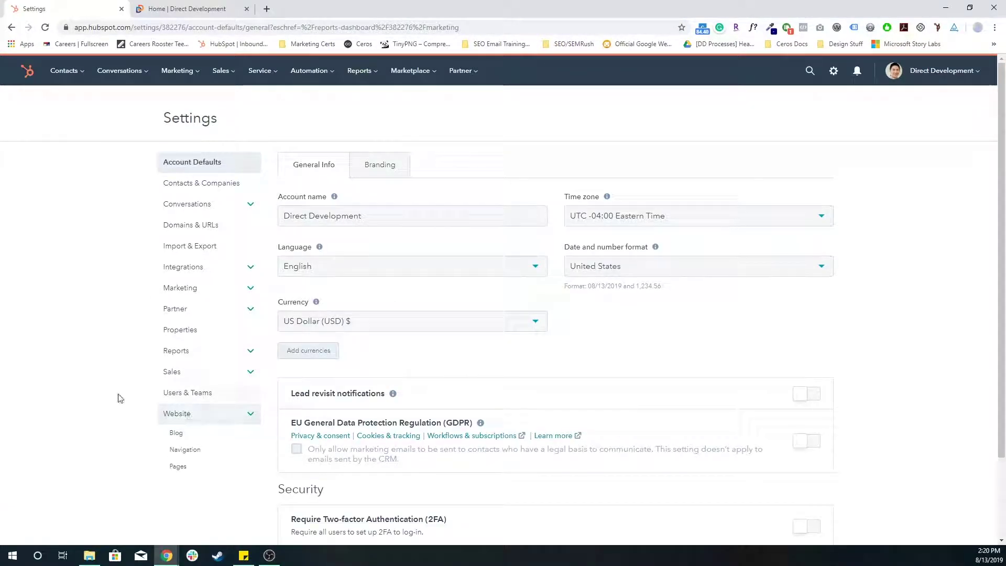
click(185, 450)
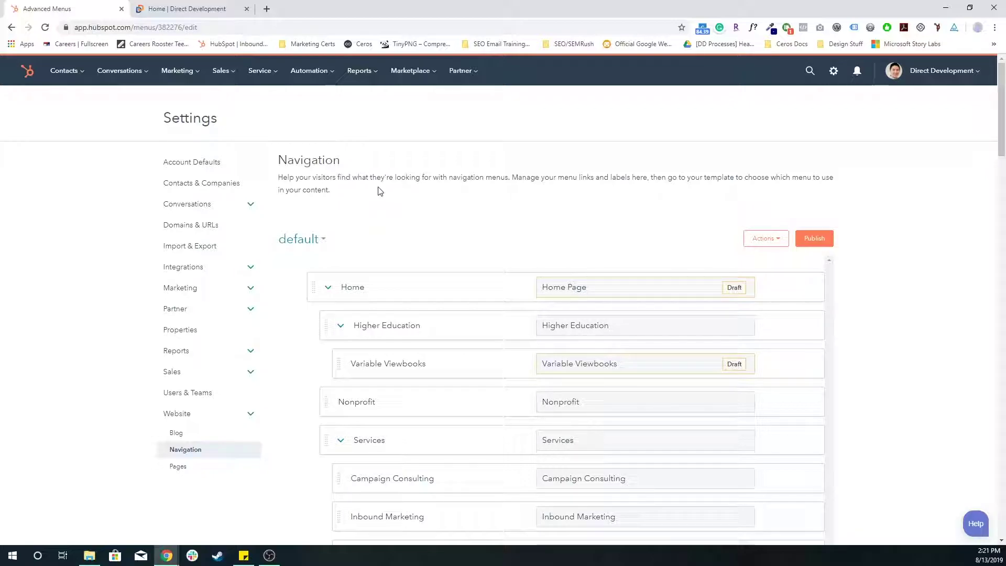
click(315, 242)
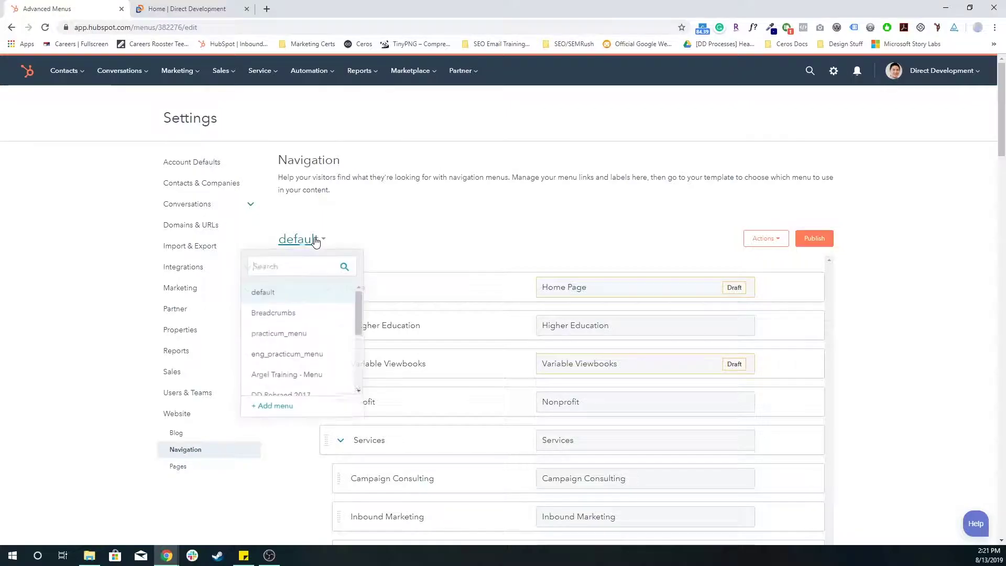
scroll(306, 330, down, 2)
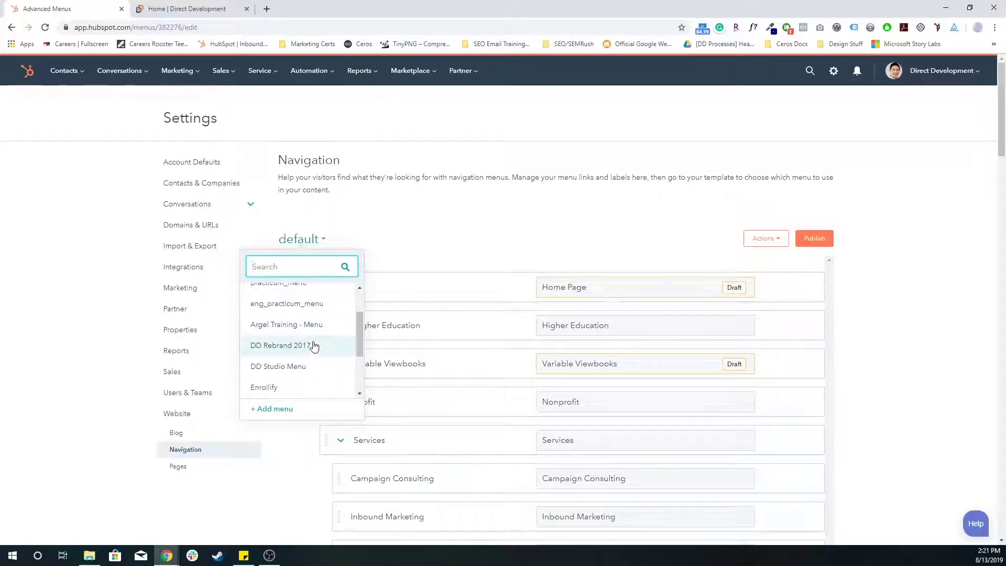
click(311, 346)
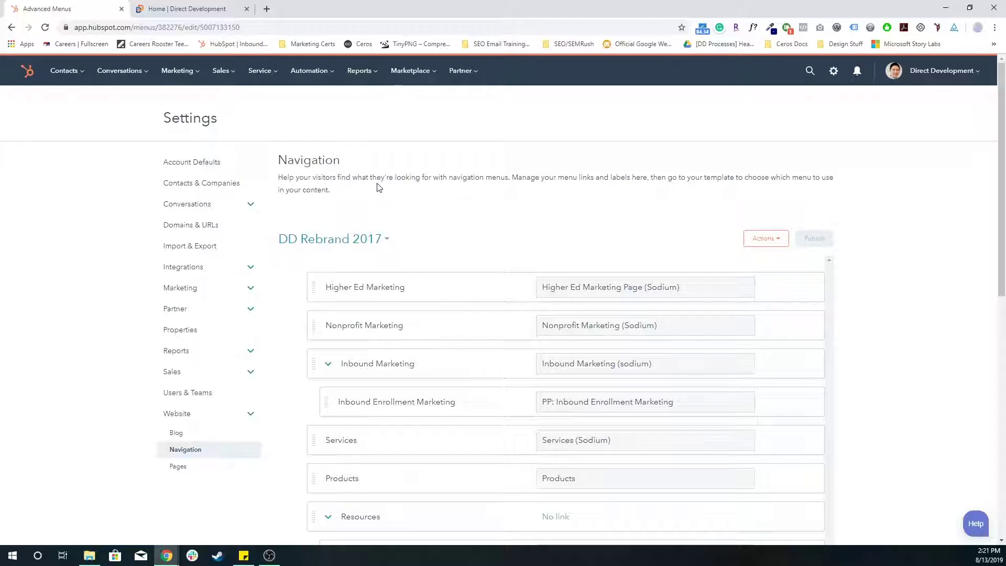
key(ctrl+Tab)
key(ctrl+Tab)
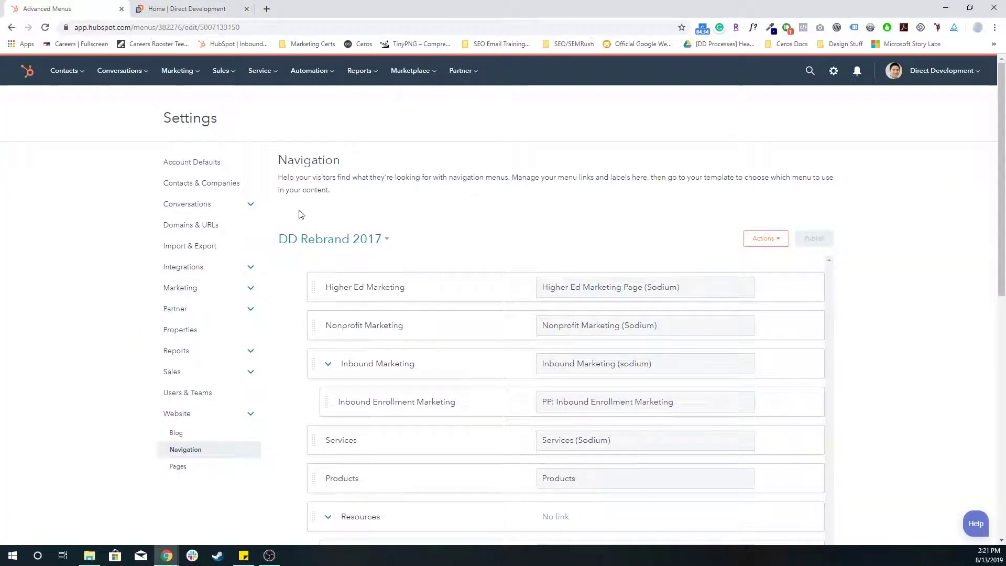
click(187, 8)
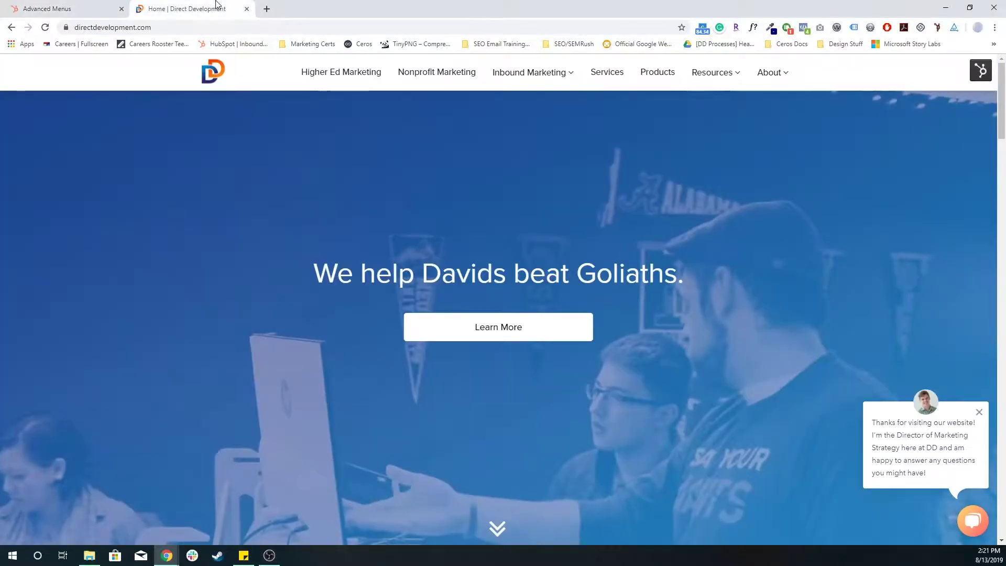
drag(300, 71, 719, 74)
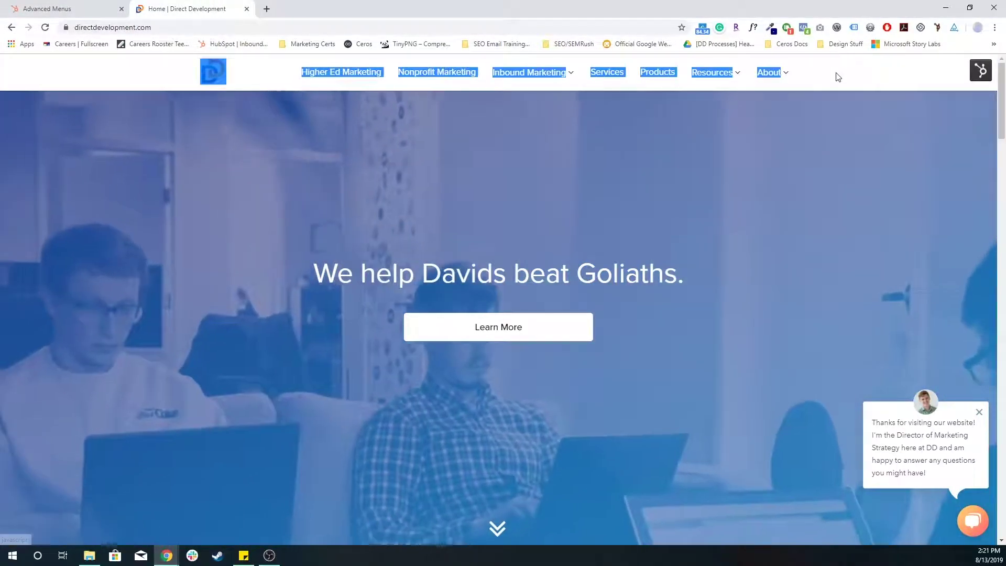
click(409, 157)
click(47, 8)
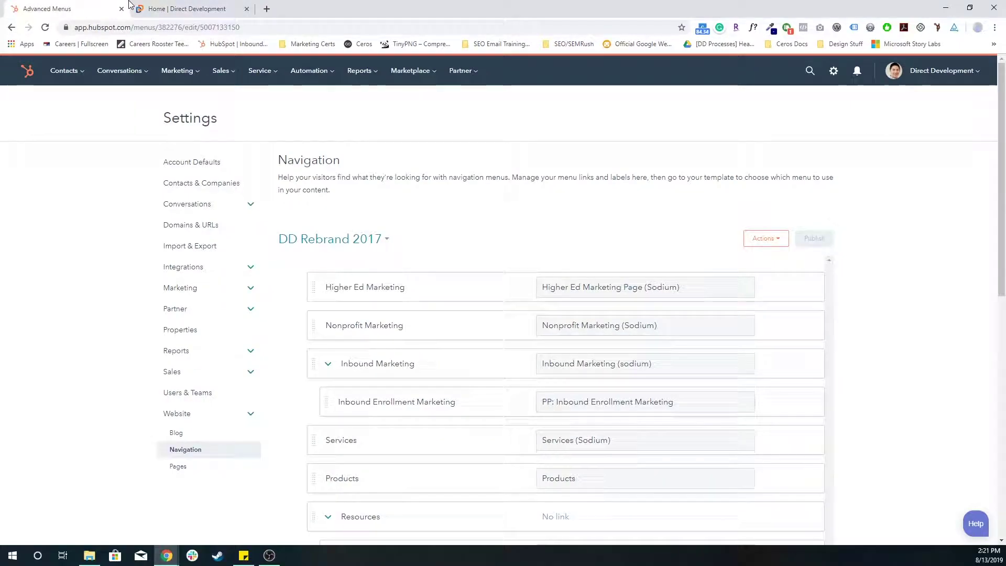
click(157, 9)
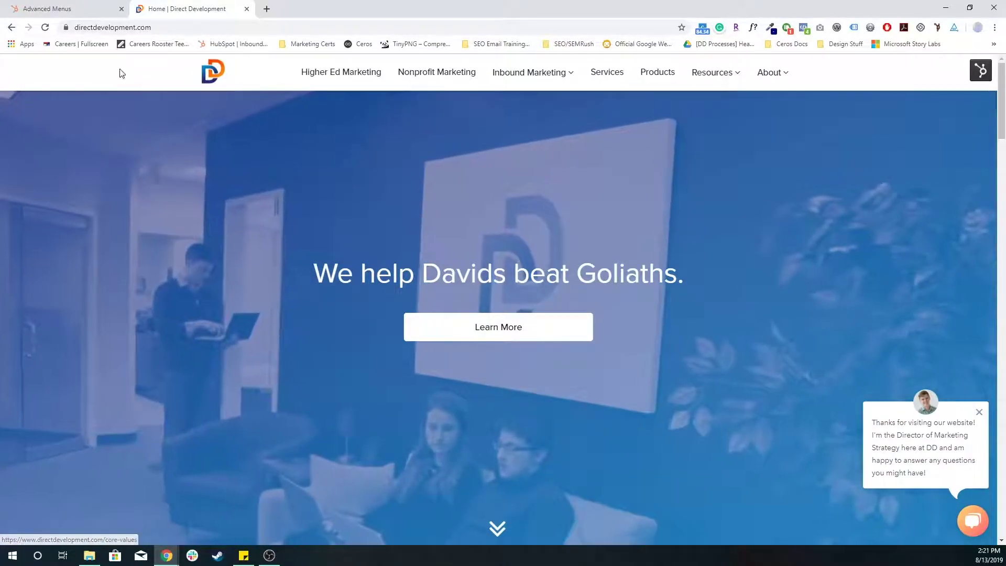
click(59, 9)
scroll(444, 236, down, 5)
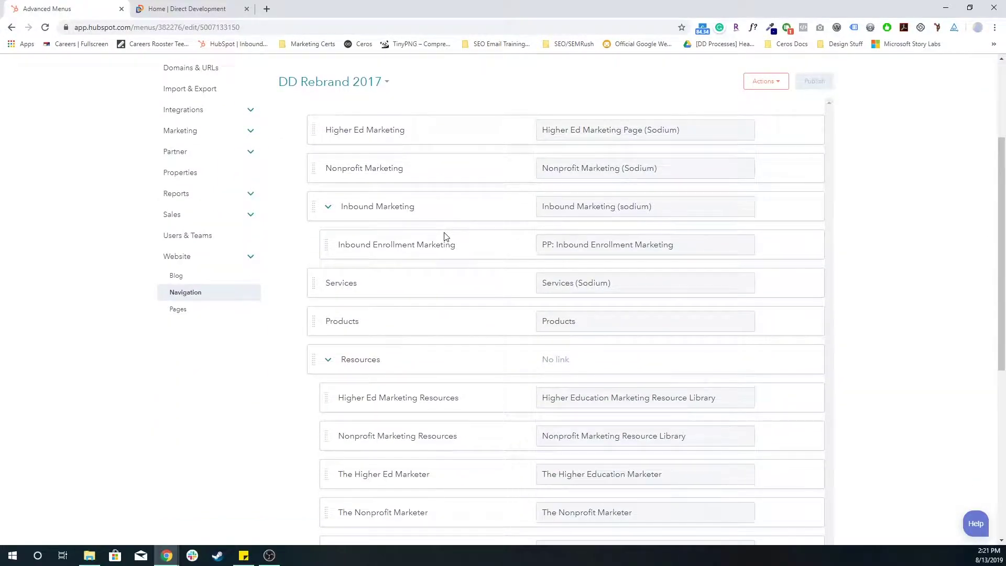
scroll(444, 236, down, 5)
scroll(444, 236, down, 4)
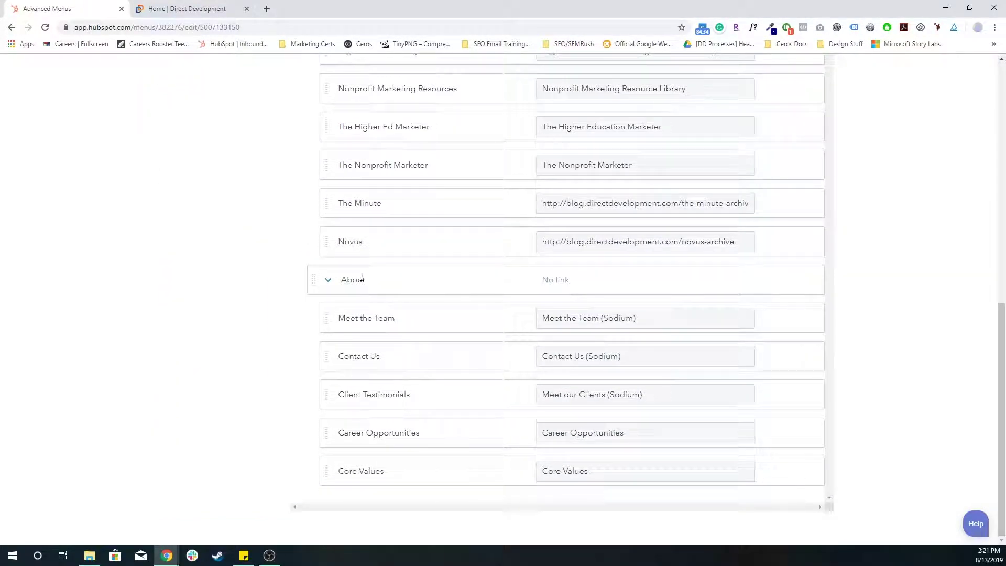
double_click(344, 279)
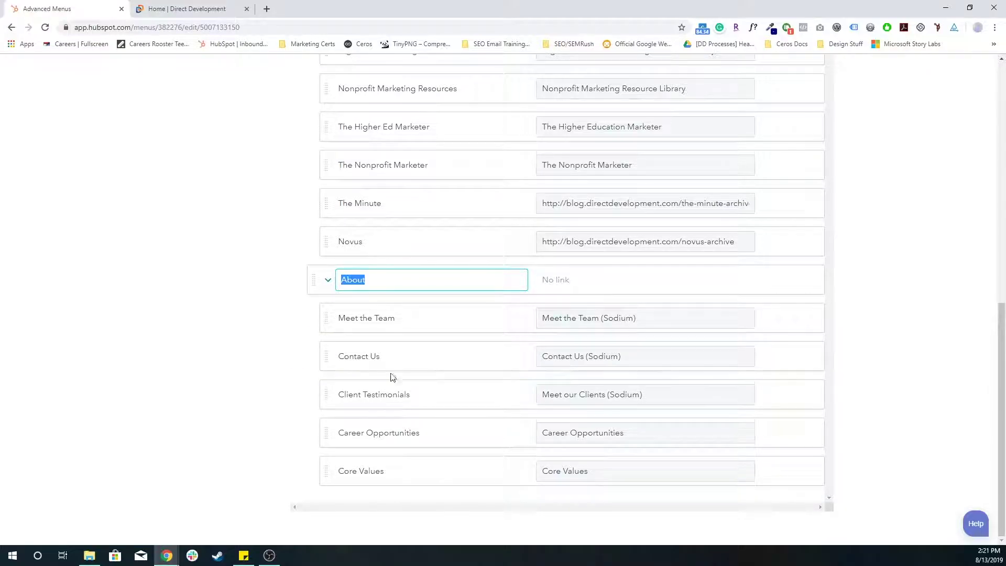
click(186, 9)
mouse_move(770, 73)
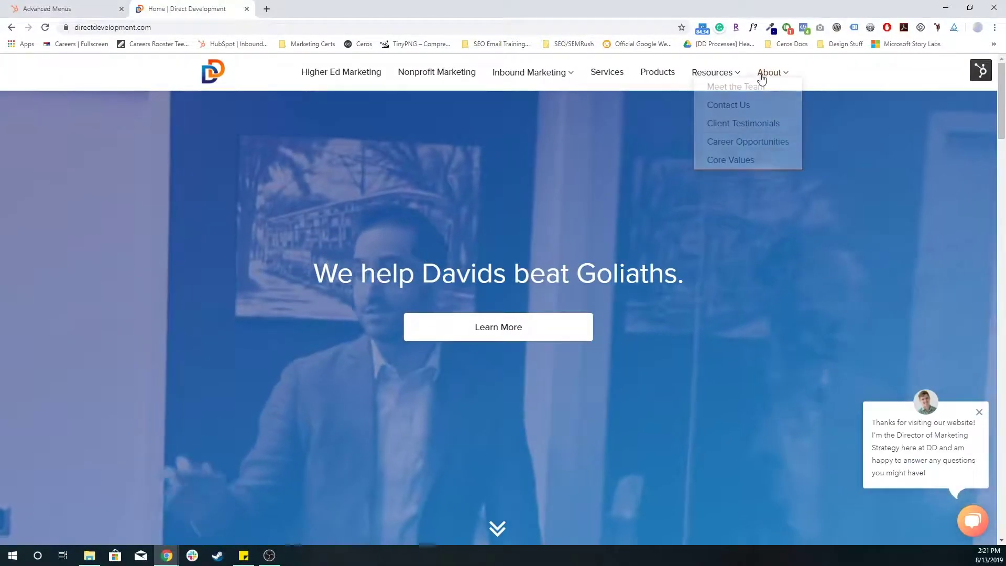
click(47, 9)
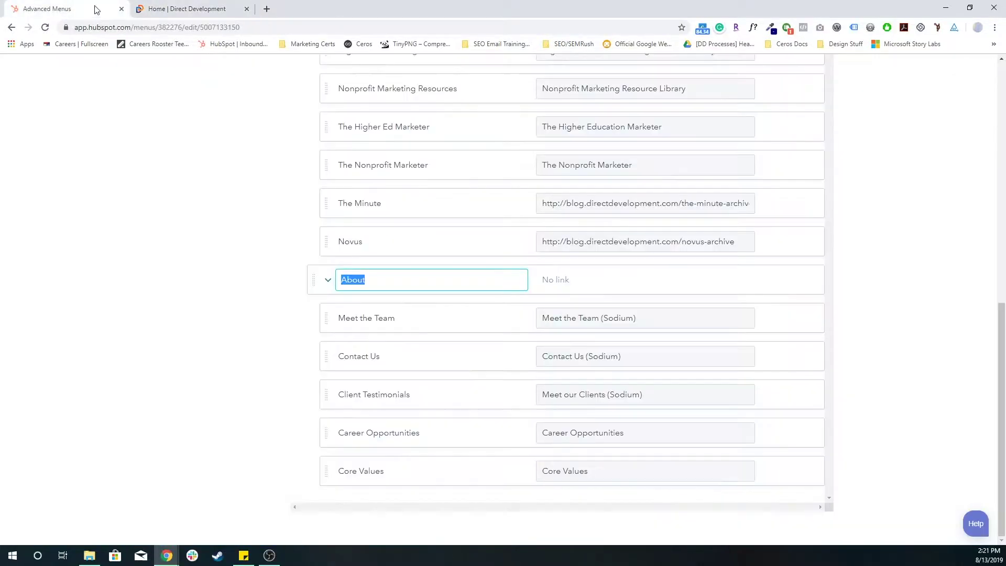
click(242, 449)
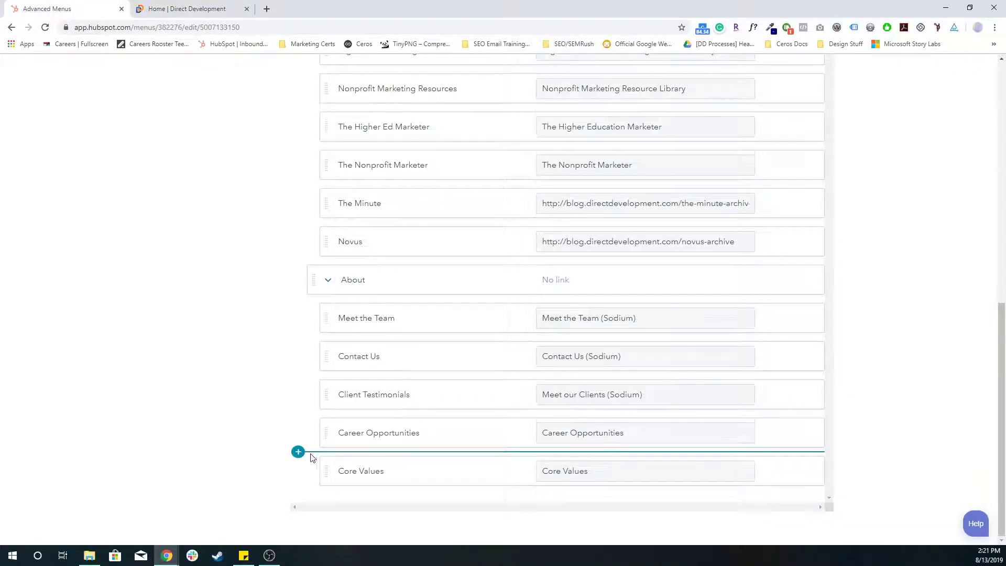
mouse_move(299, 492)
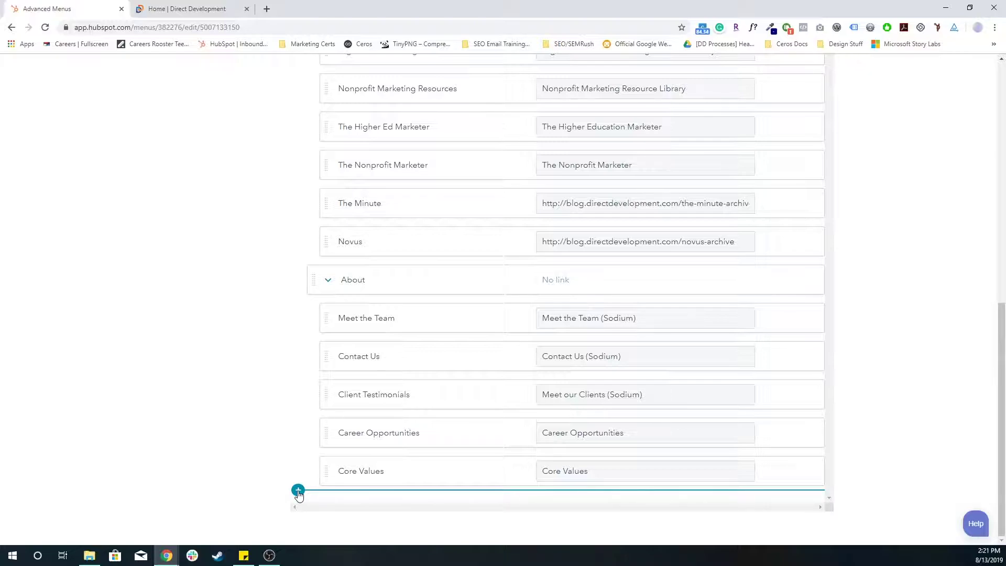
Add a new page-link child item under About and start filling in its label.
click(299, 492)
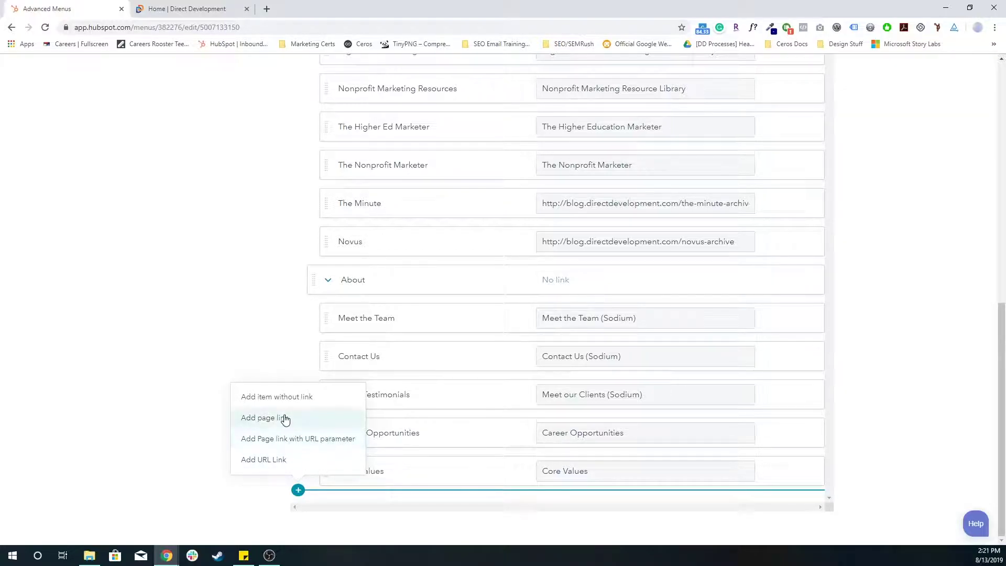
click(264, 418)
click(390, 507)
text(Learn More)
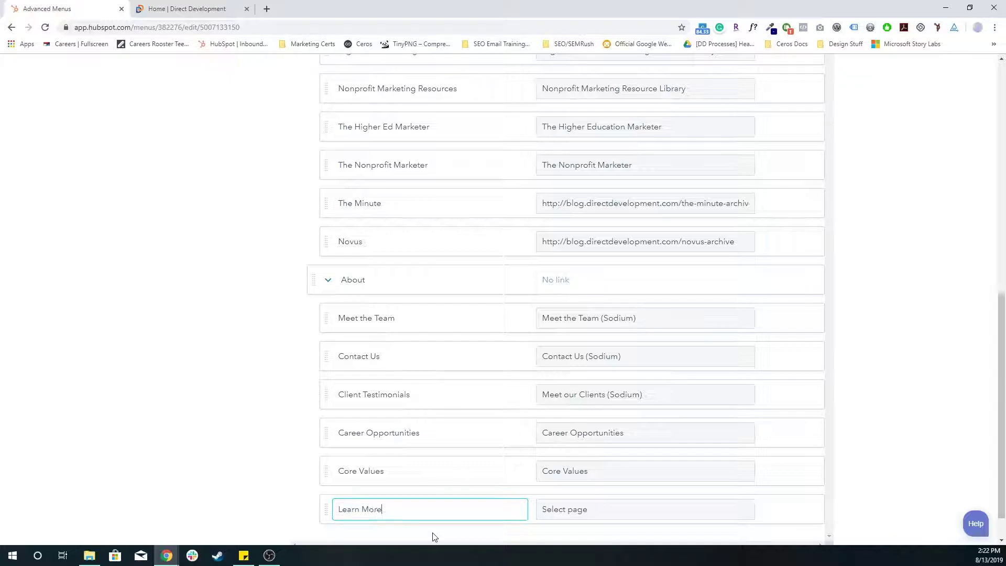
click(267, 319)
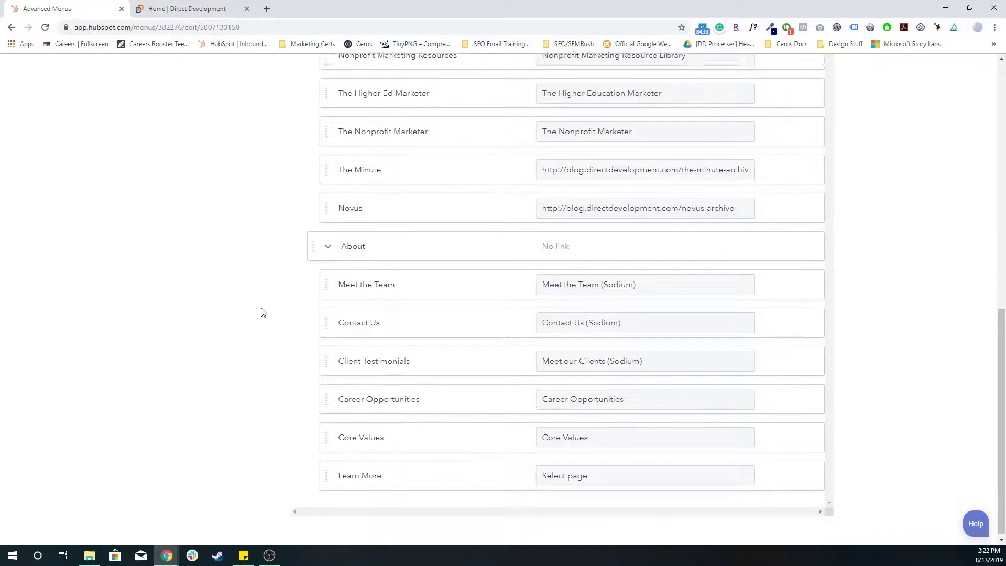
scroll(268, 318, down, 1)
click(555, 475)
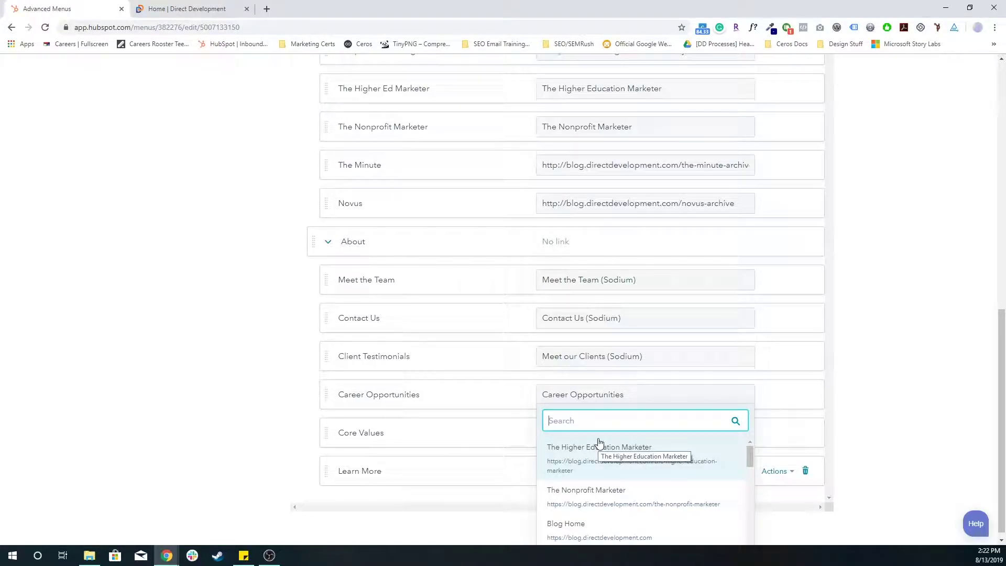
scroll(634, 476, down, 3)
scroll(632, 474, down, 3)
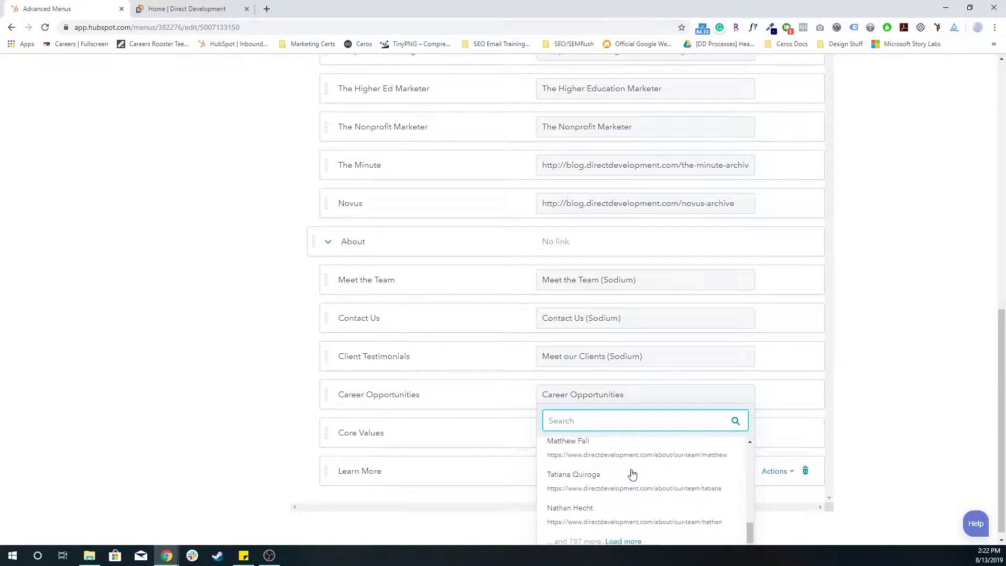
scroll(632, 472, down, 2)
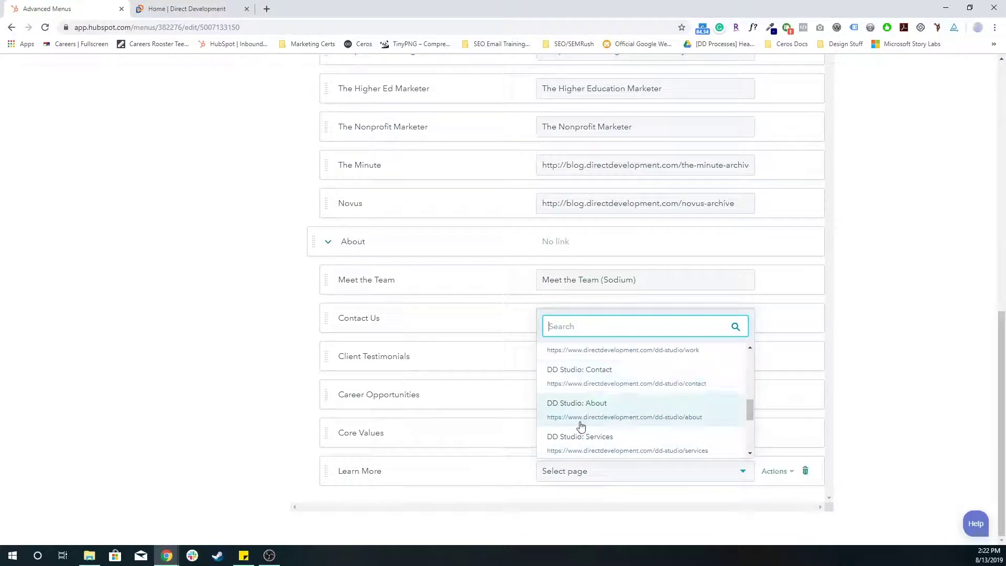
Rename the item to DD Studio and link it to the DD Studio: Homepage page.
double_click(381, 474)
text(DD Studio)
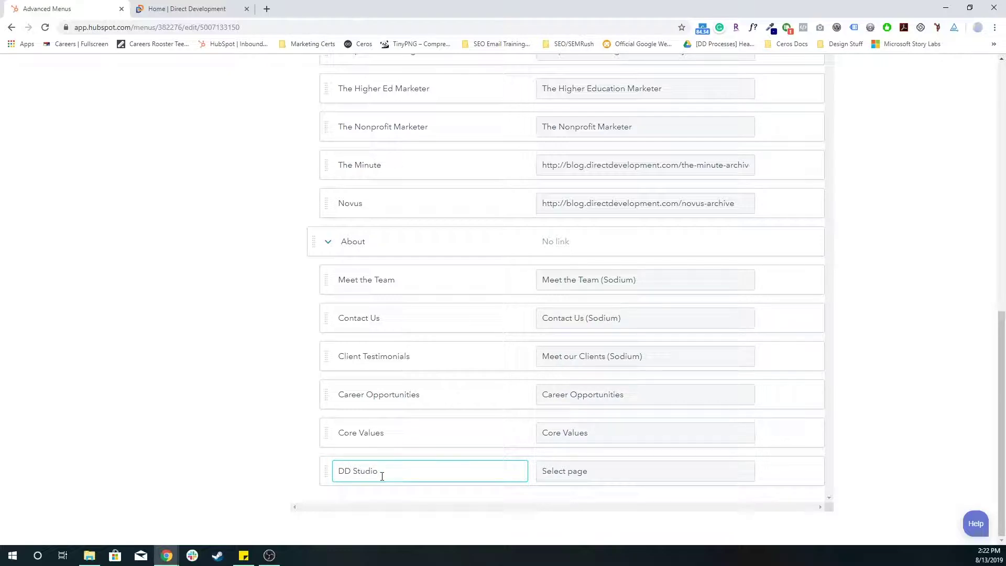
click(571, 473)
text(dd)
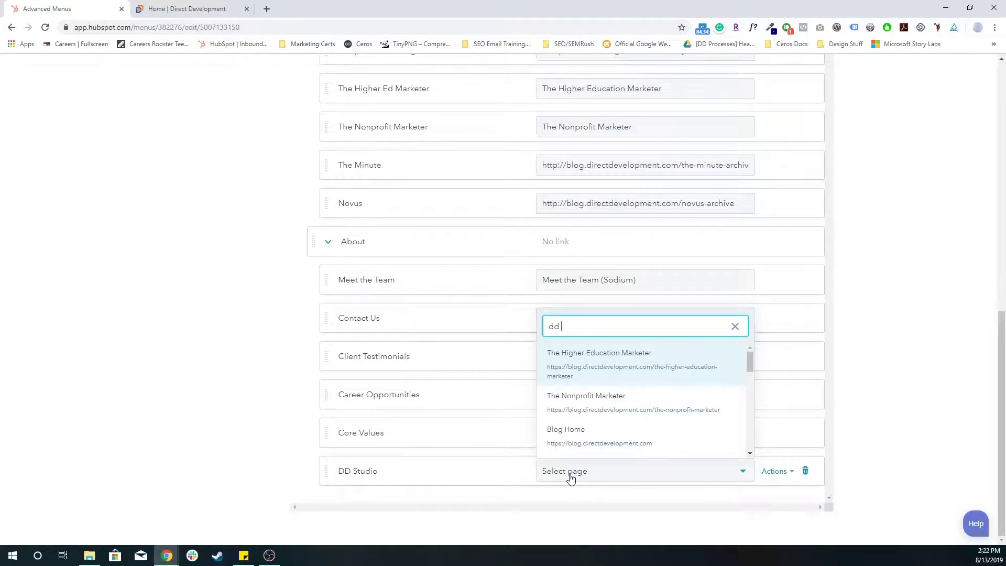
text( t)
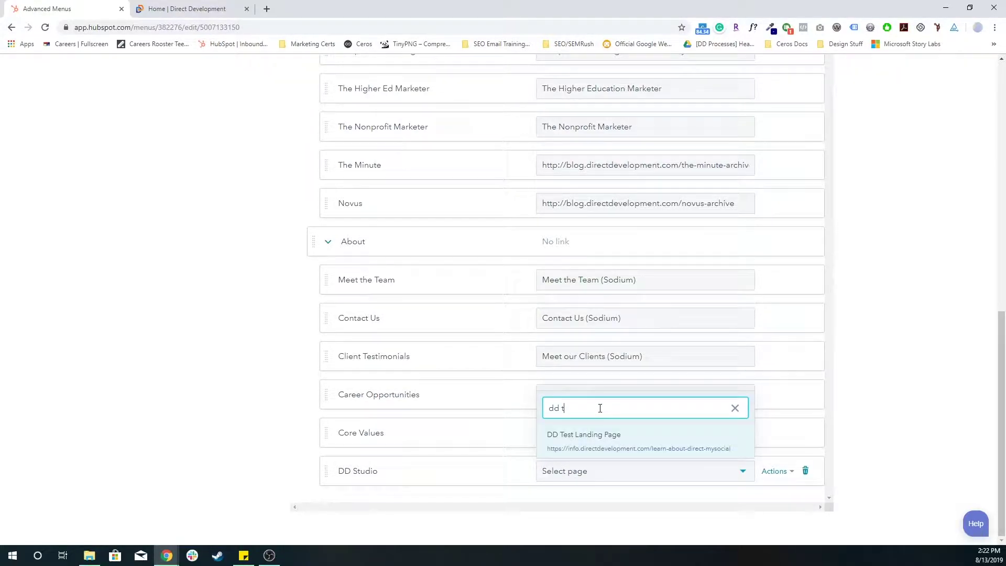
key(BackSpace)
text(s)
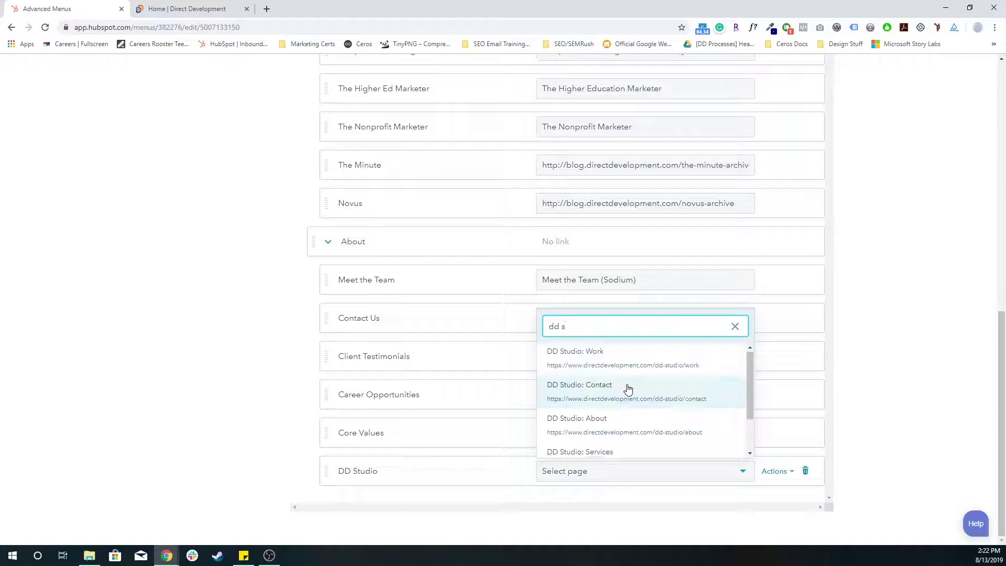
scroll(622, 393, down, 1)
click(633, 401)
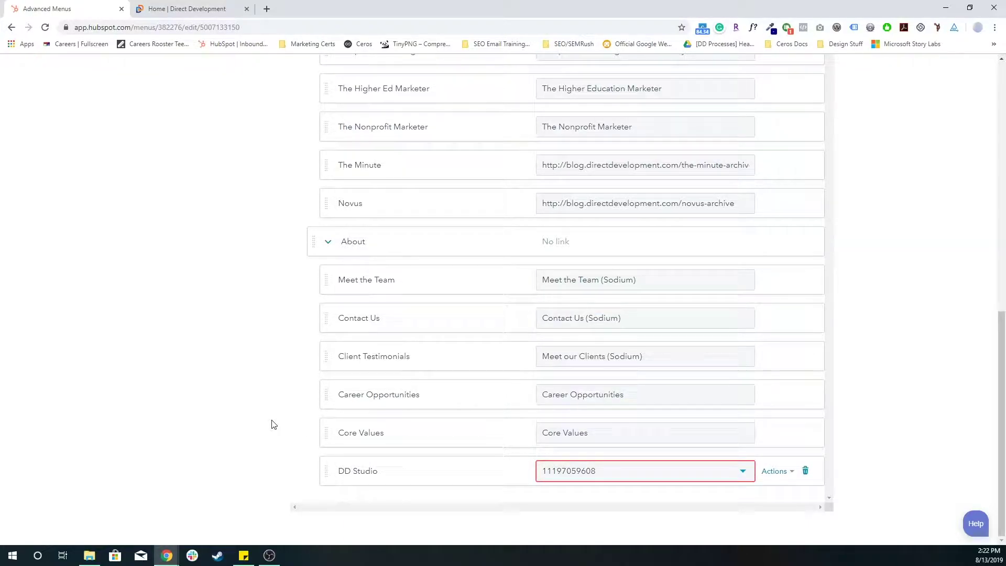
click(235, 456)
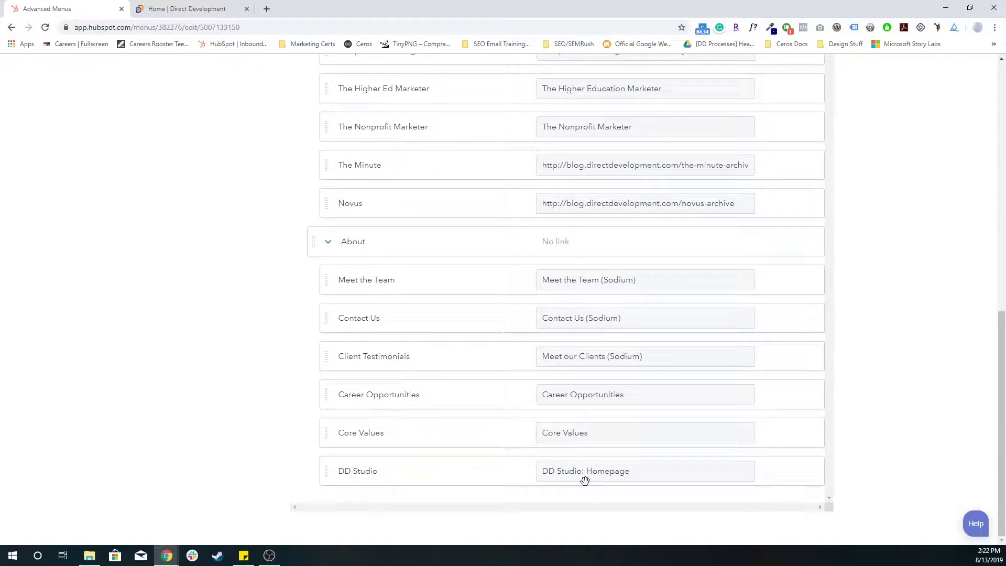
scroll(584, 479, up, 10)
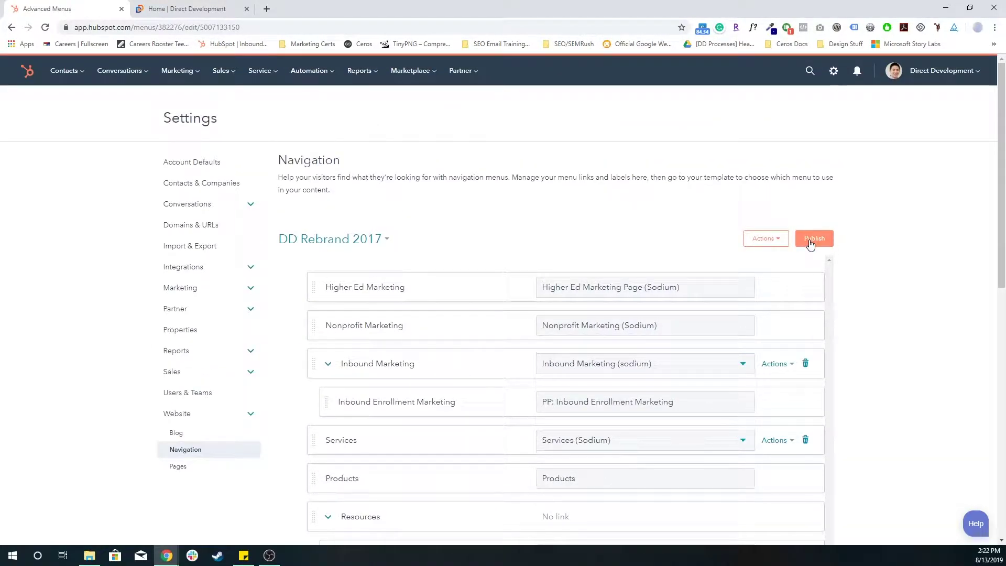
Reload the live site without cache and follow About > DD Studio to its homepage, then return to HubSpot.
click(187, 9)
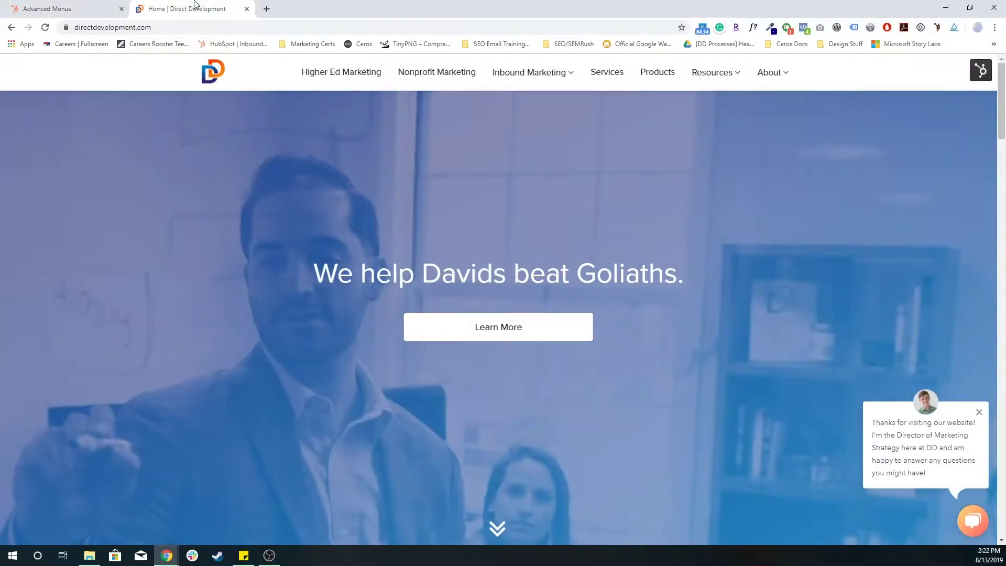
key(F5)
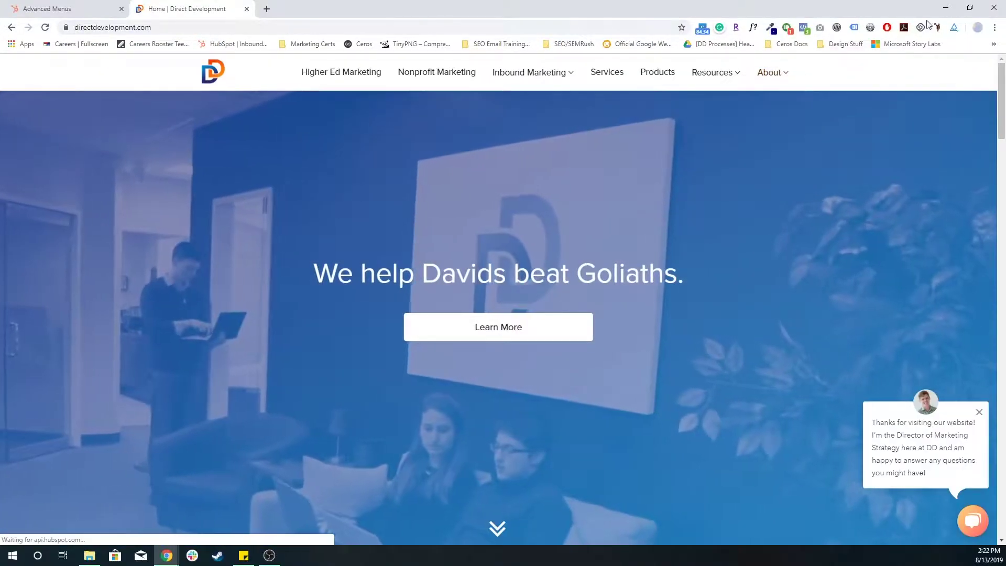
click(954, 27)
click(896, 65)
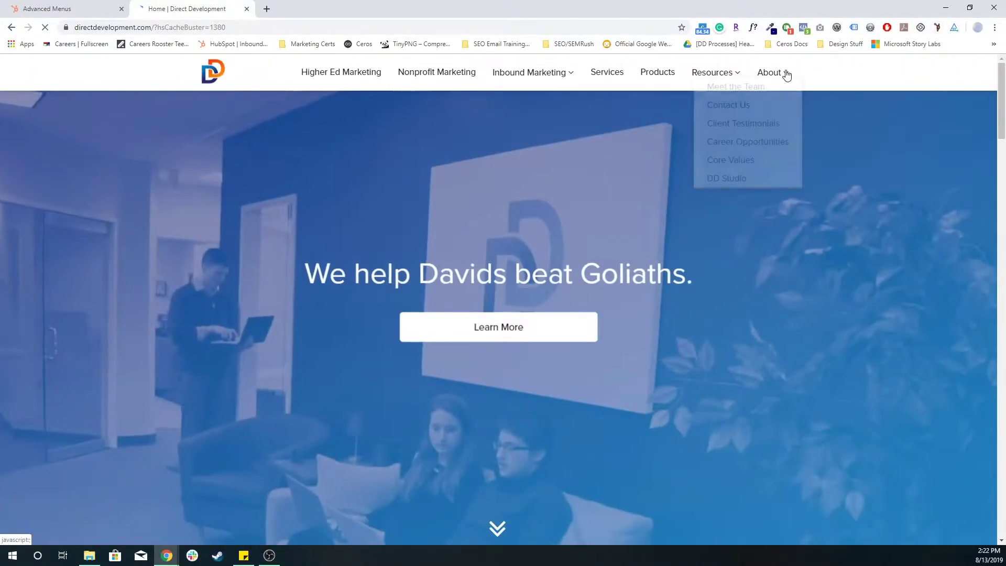
mouse_move(770, 72)
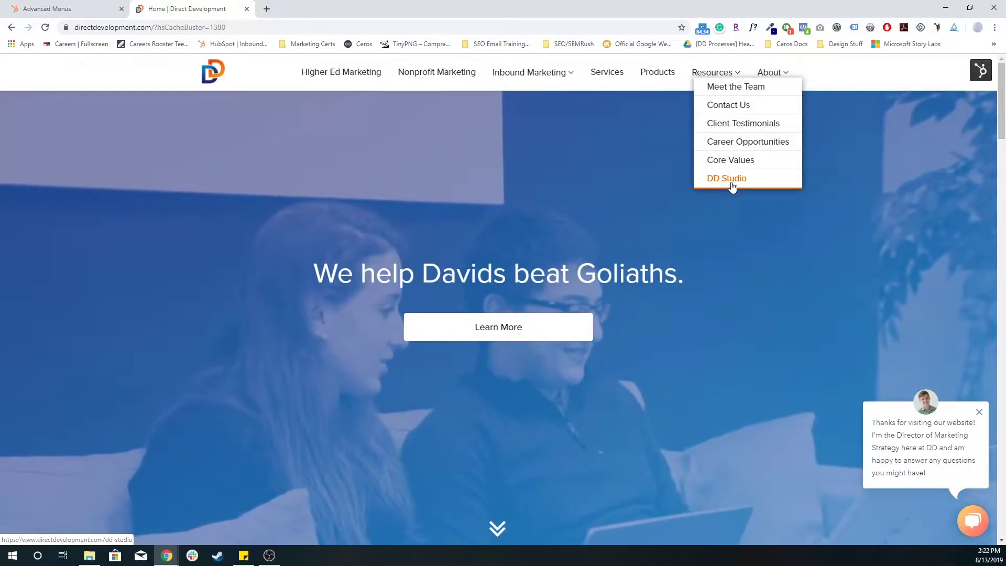
click(720, 179)
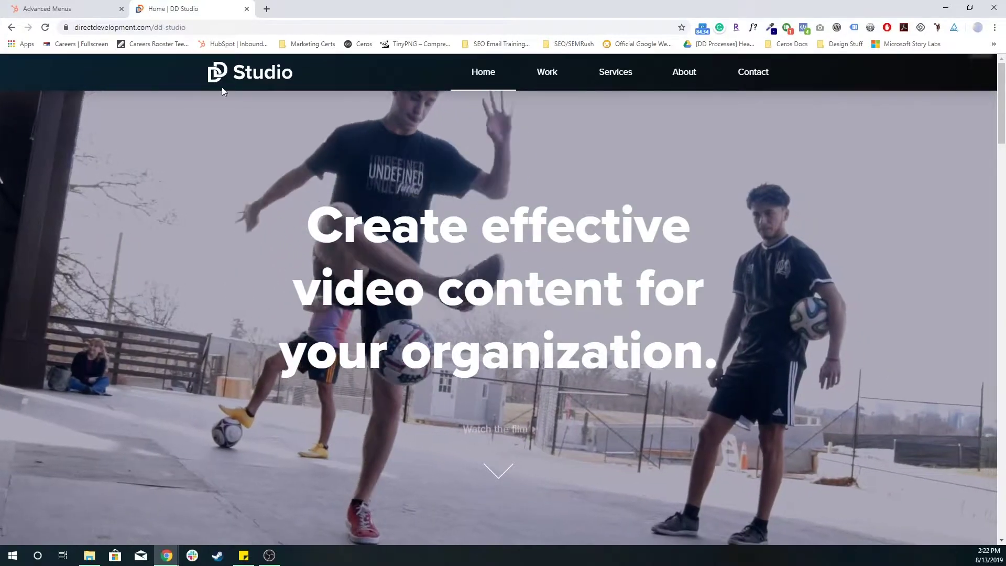
click(47, 9)
scroll(385, 153, down, 5)
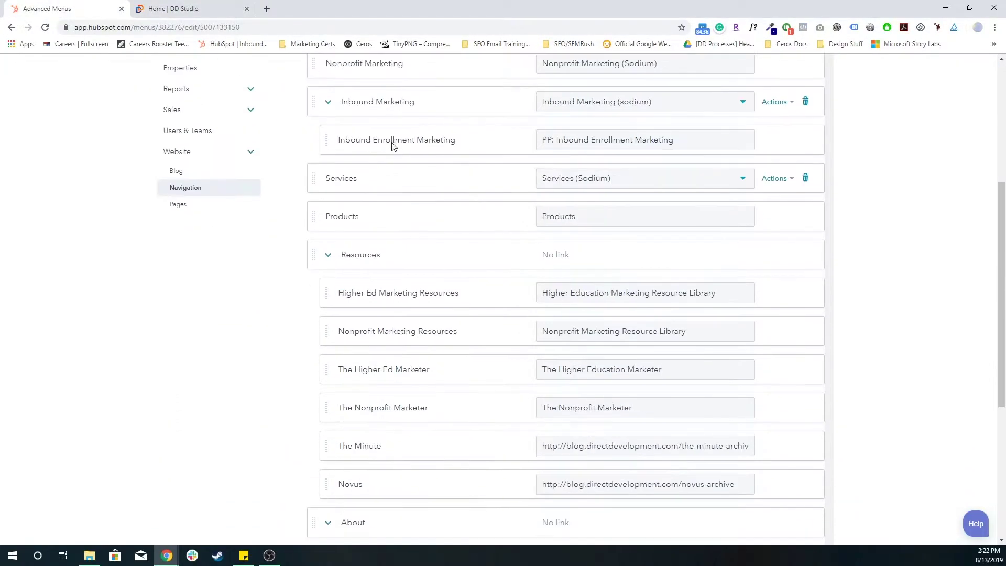
scroll(385, 153, down, 5)
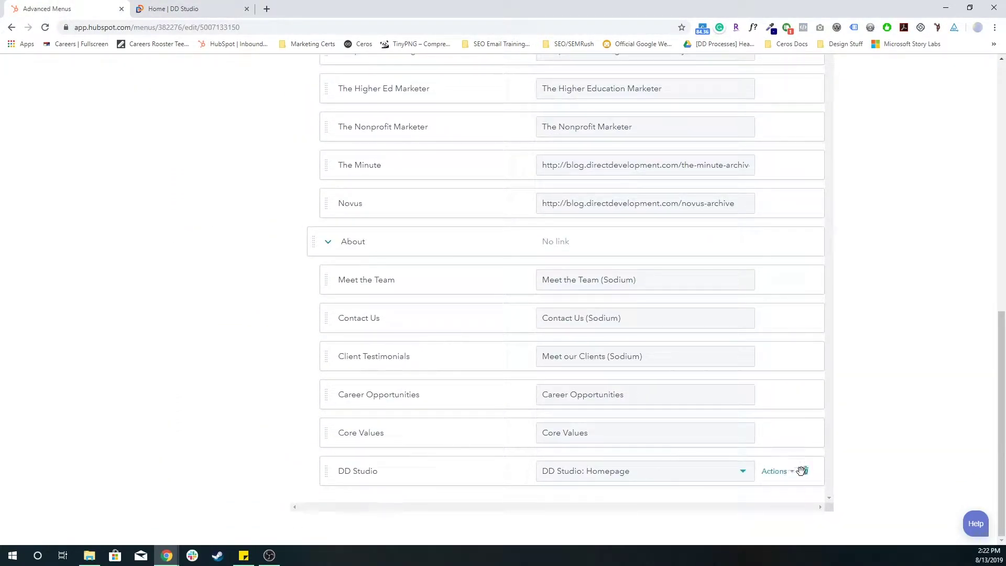
Delete the DD Studio menu item, then reload directdevelopment.com in the live tab without cache.
click(806, 471)
scroll(825, 393, up, 10)
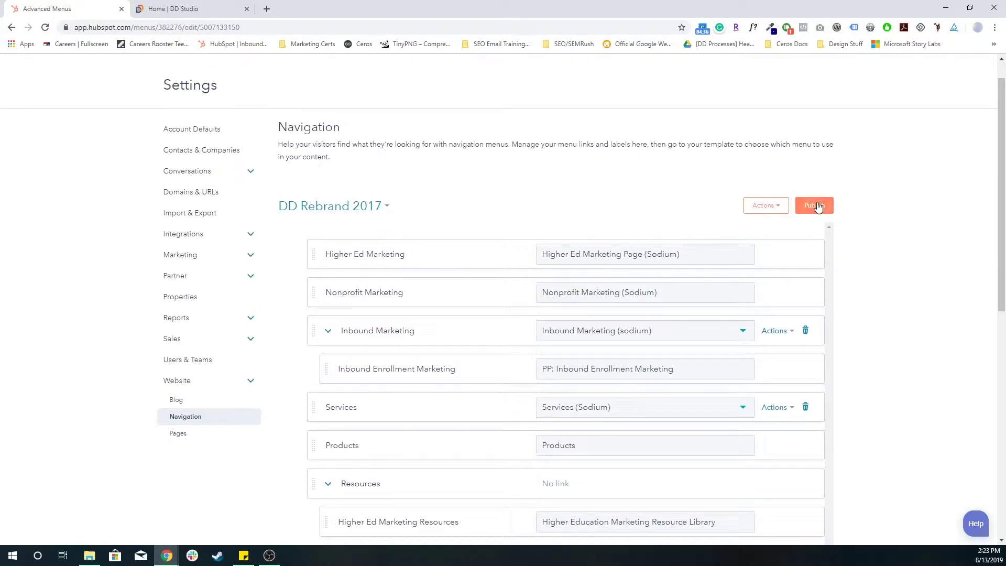
click(173, 8)
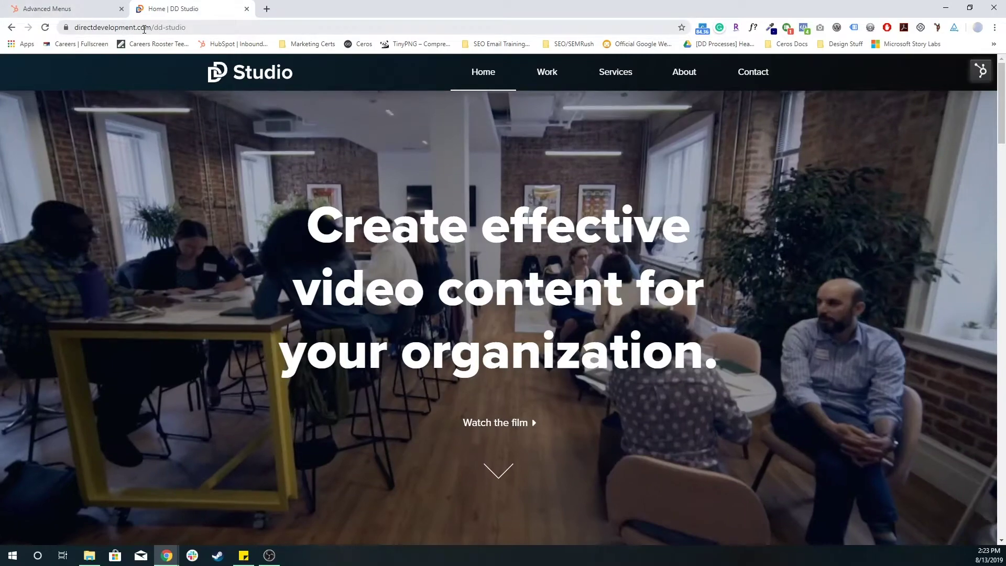
click(130, 28)
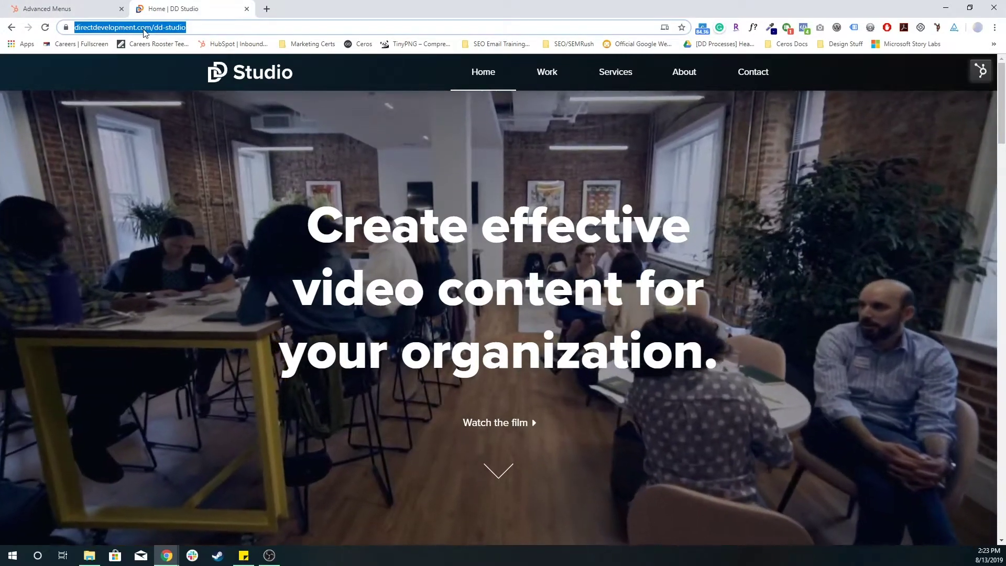
text(directdevelopment.com)
key(Return)
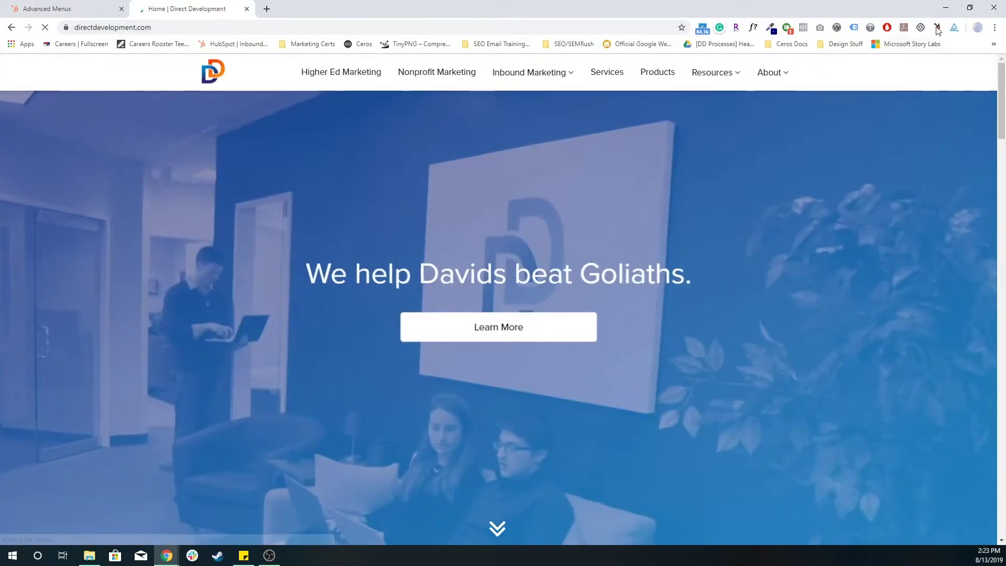
click(771, 28)
click(786, 63)
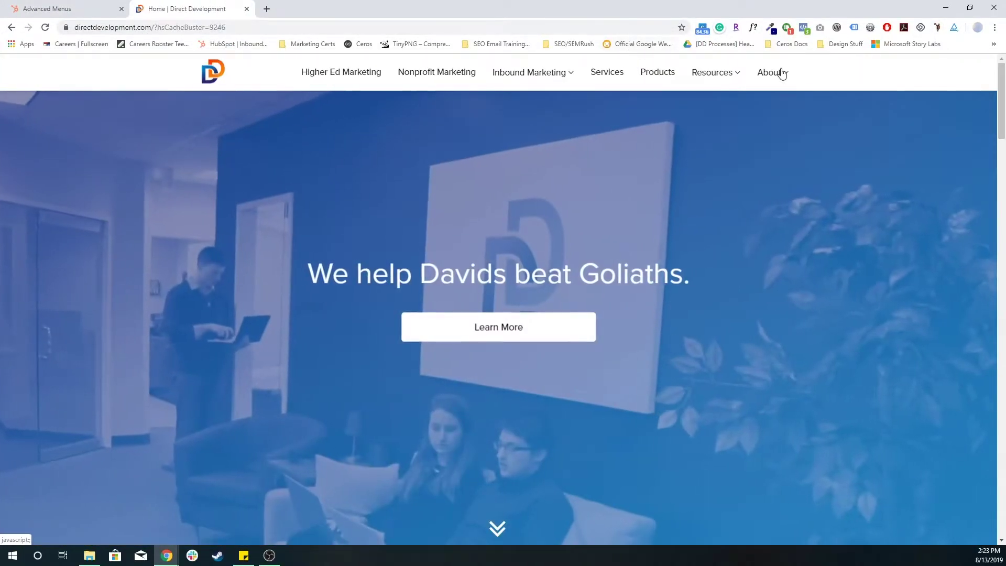